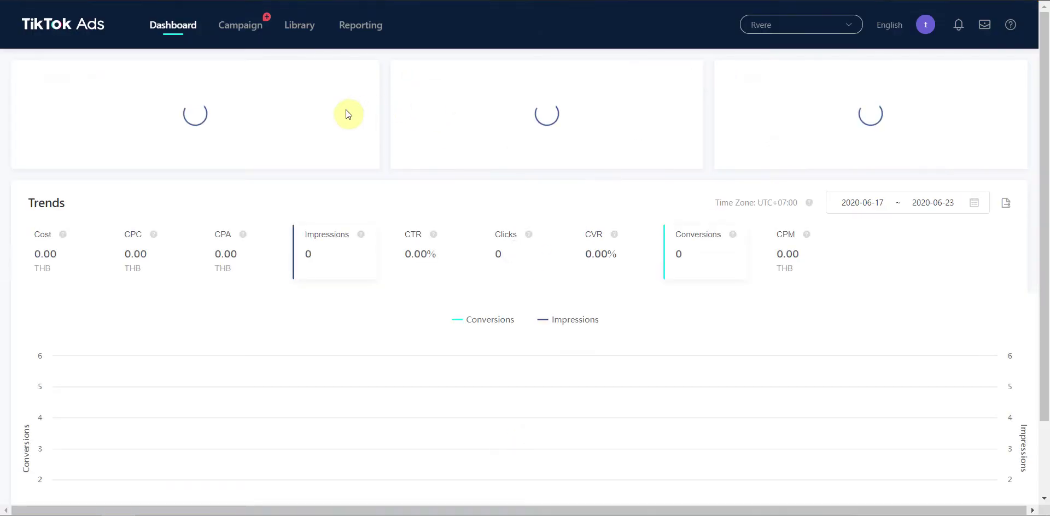
Open the website pixel management page from the event library and start creating a new pixel.
mouse_move(347, 112)
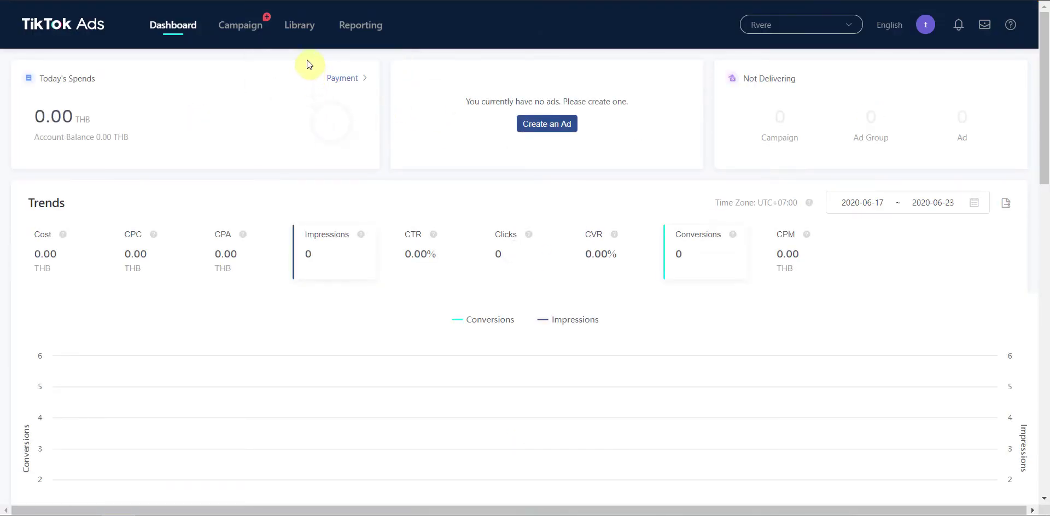
mouse_move(307, 38)
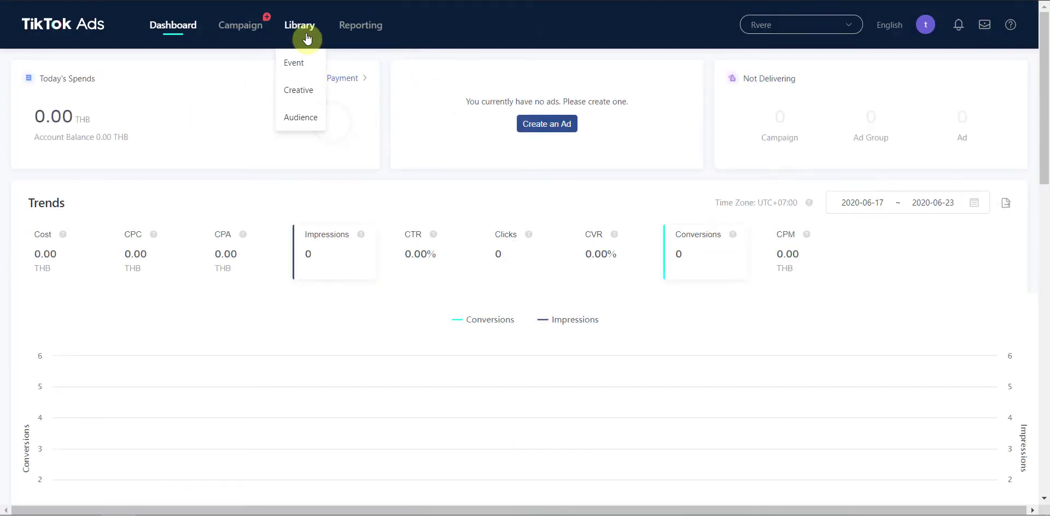
left_click(300, 68)
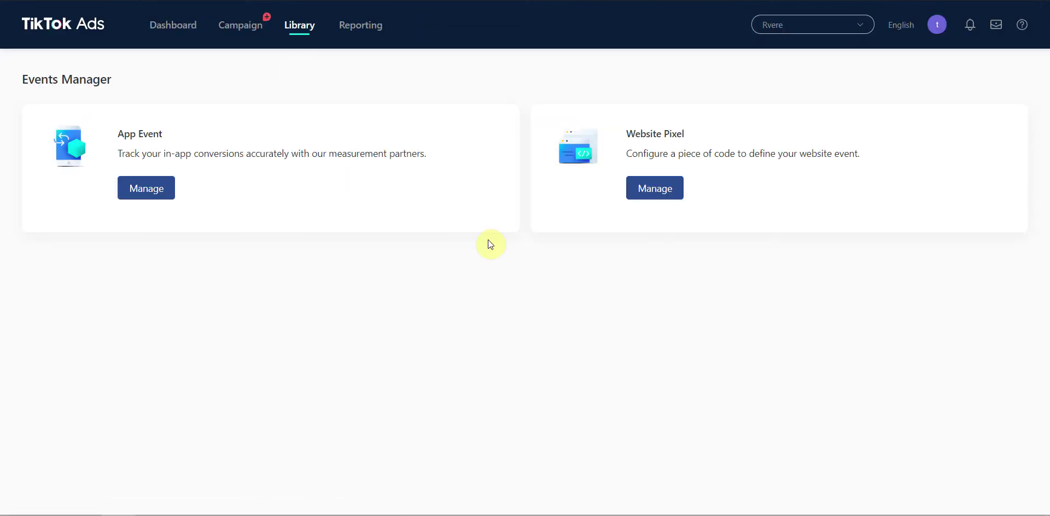
left_click(664, 201)
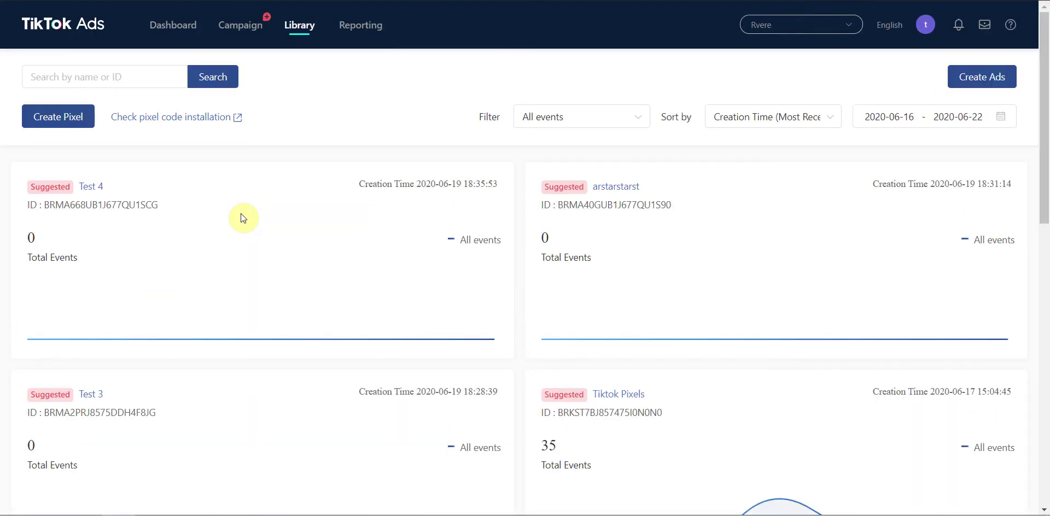
left_click(62, 118)
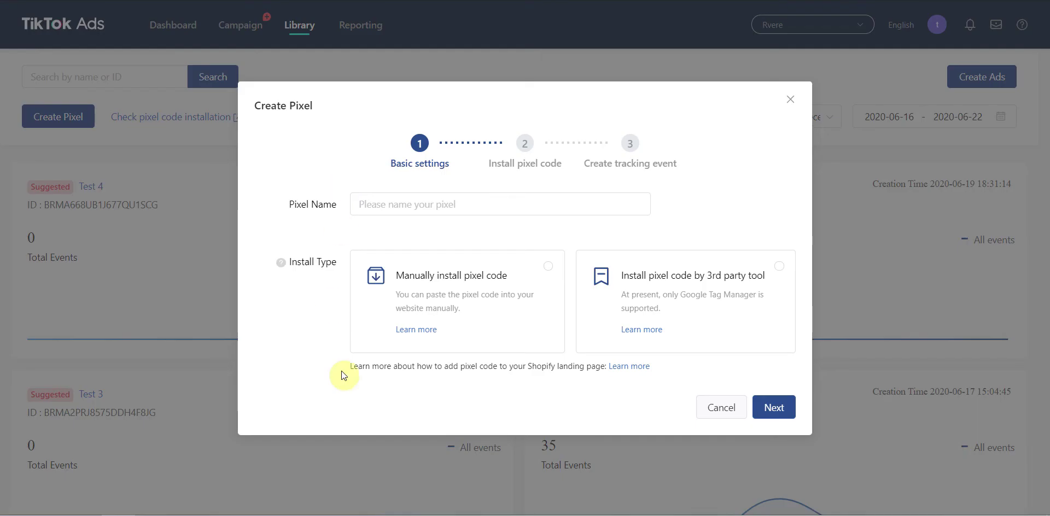
Create a pixel named Test 10 with the manual pixel code installation type.
left_click(497, 312)
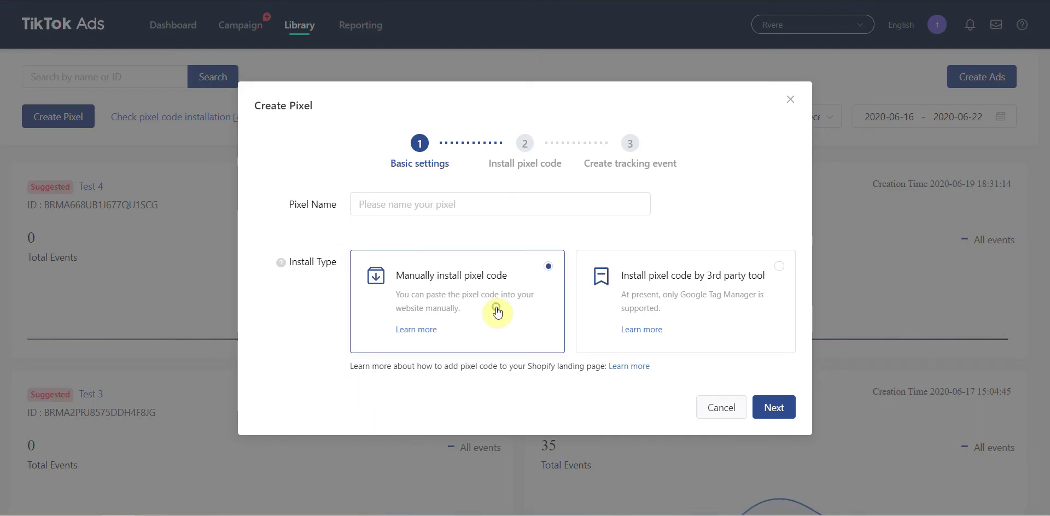
left_click(472, 203)
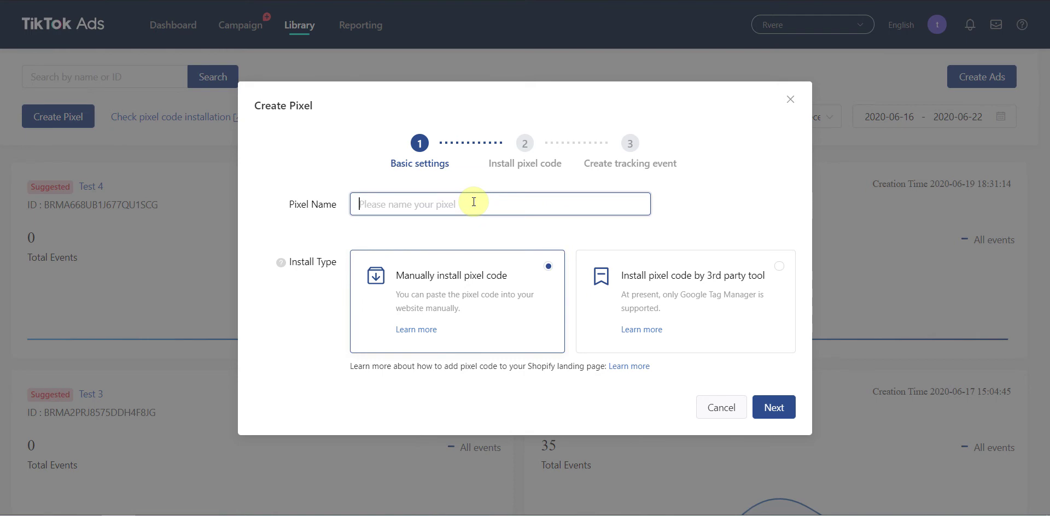
type("Test 10")
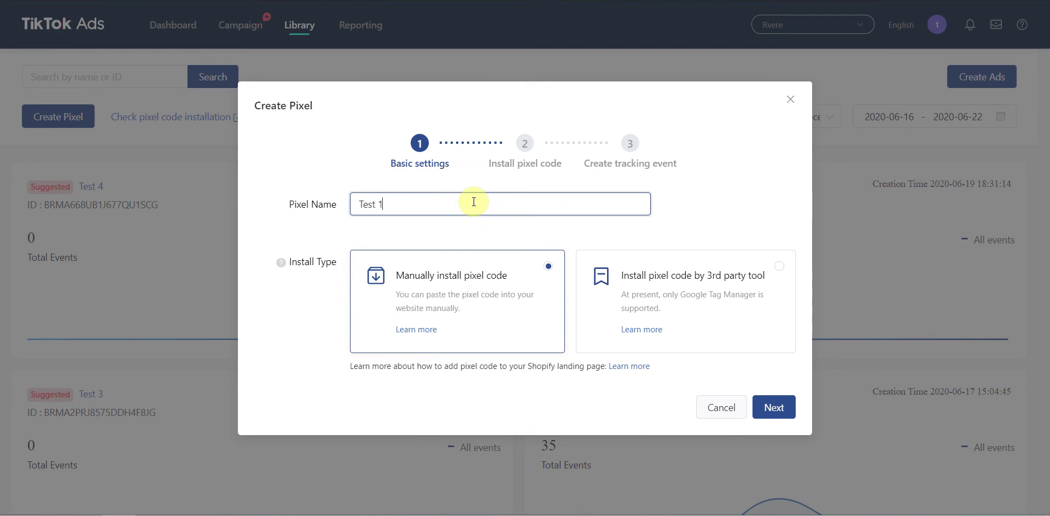
left_click(775, 409)
Copy the pixel code, switch to the Shopify admin, and open theme.liquid in the live debut theme's code editor.
mouse_move(432, 241)
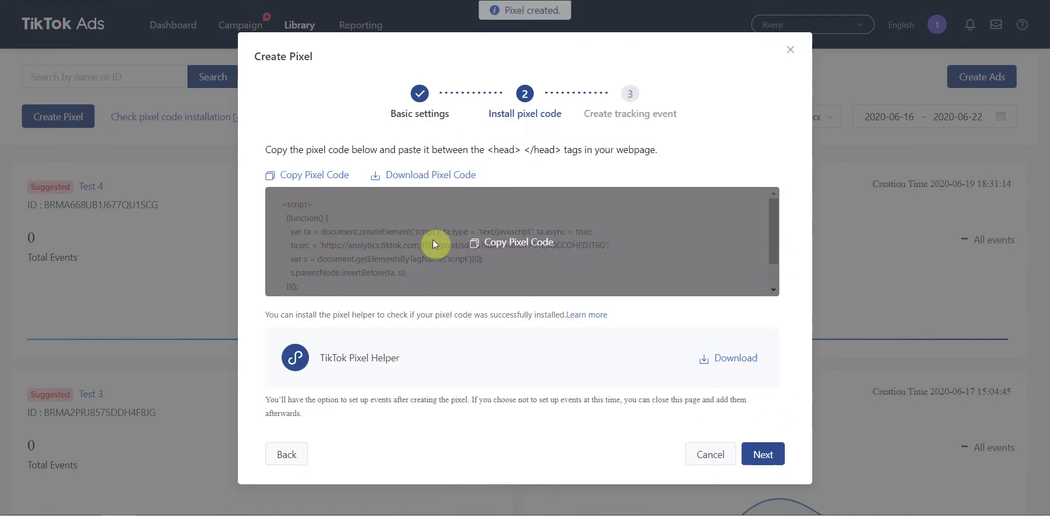
left_click(521, 247)
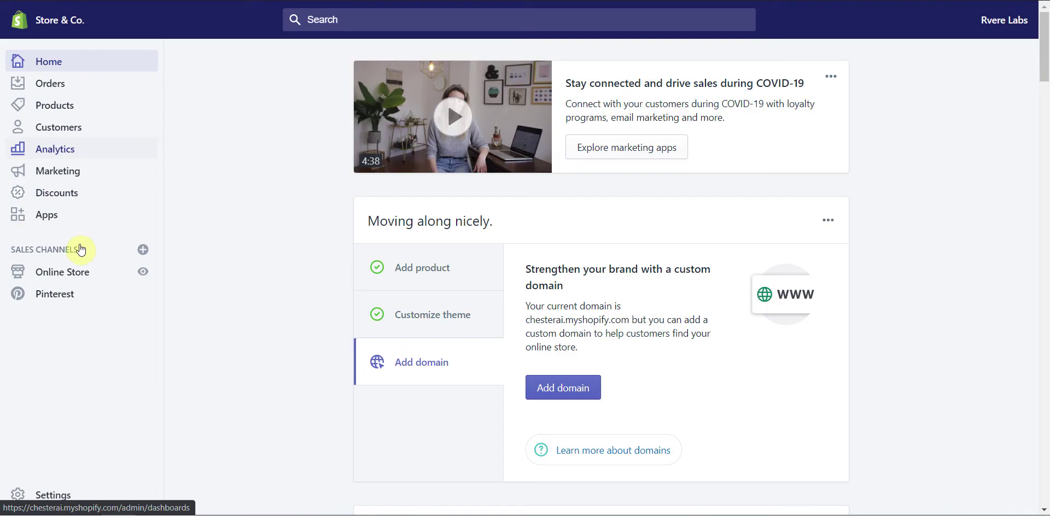
left_click(69, 273)
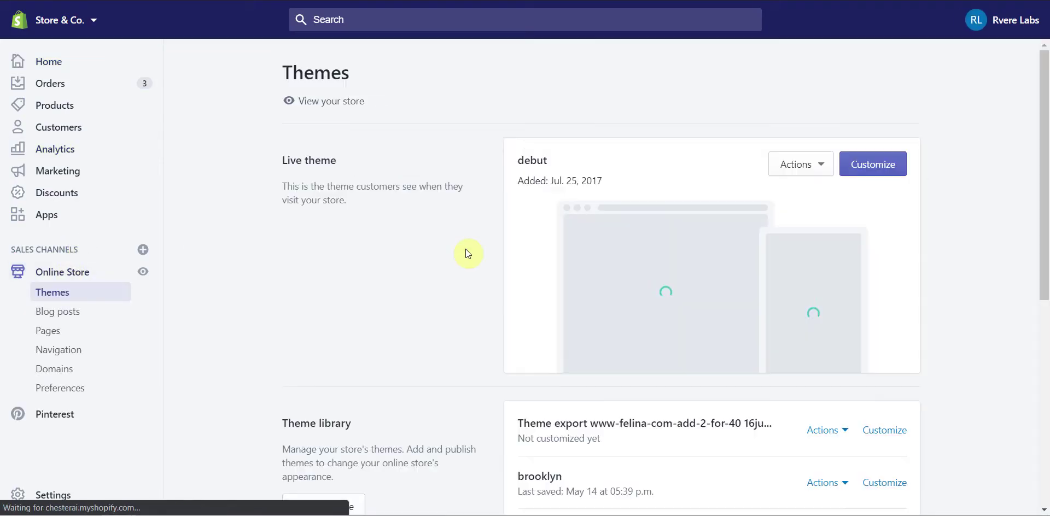
left_click(797, 172)
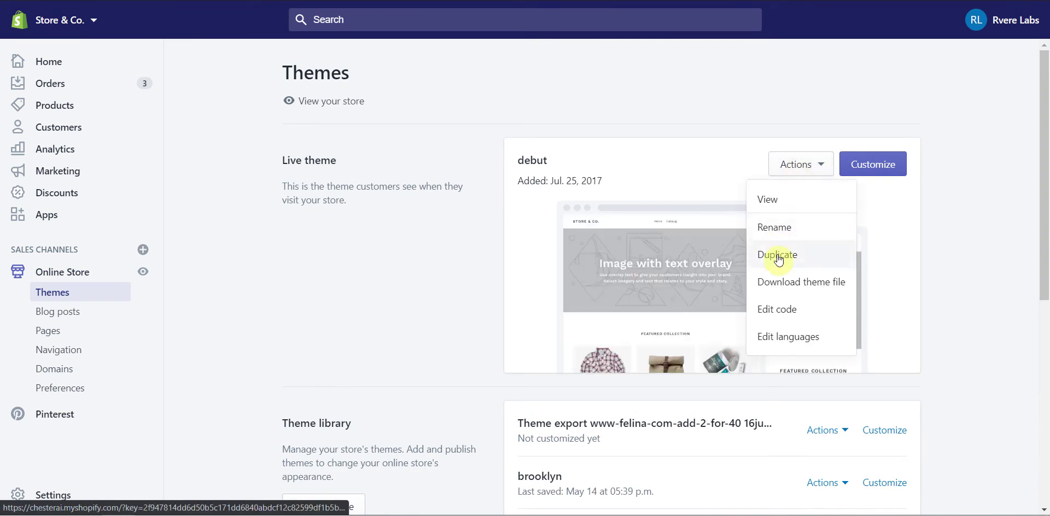
left_click(776, 307)
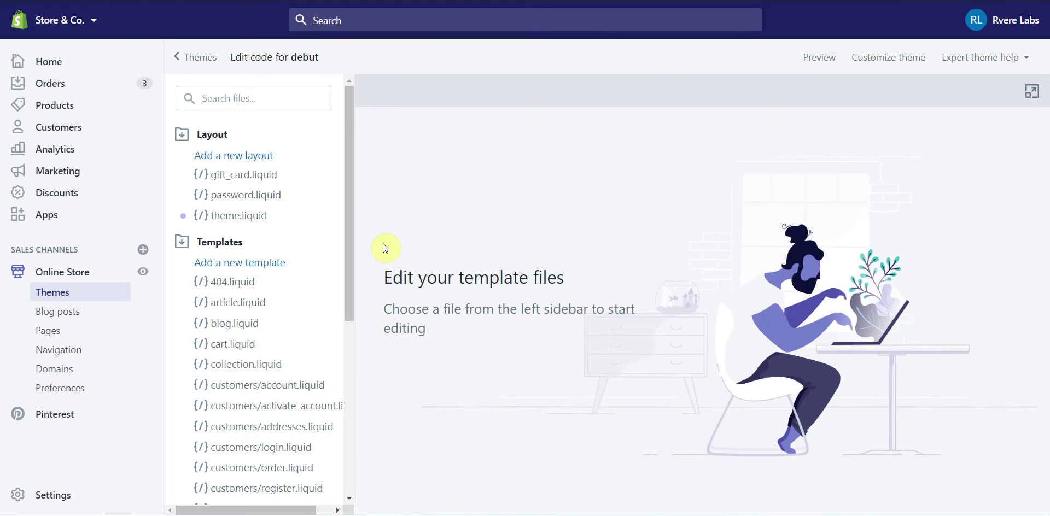
left_click(254, 217)
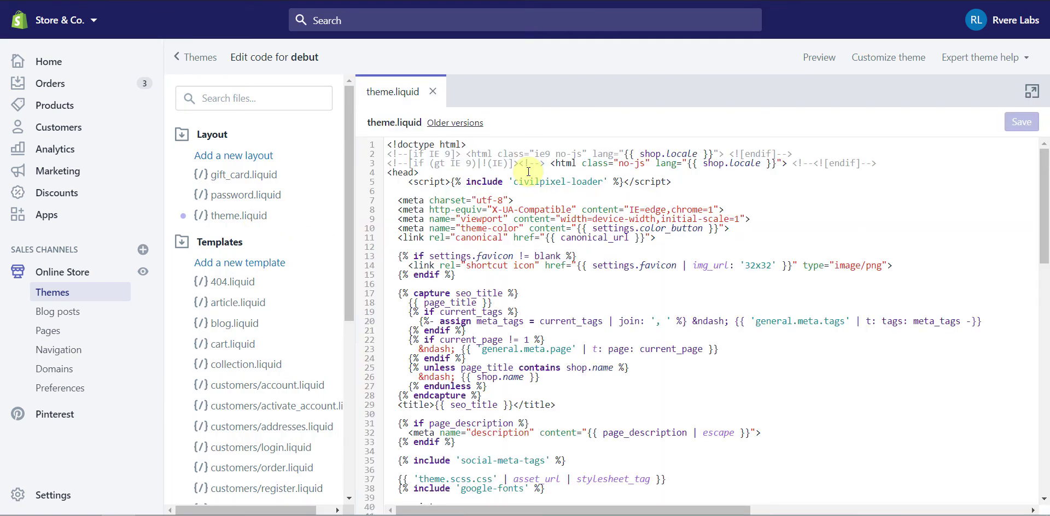
Paste the pixel code between content_for_header and the closing head tag in theme.liquid, and save the file.
scroll(552, 241, "down", 10)
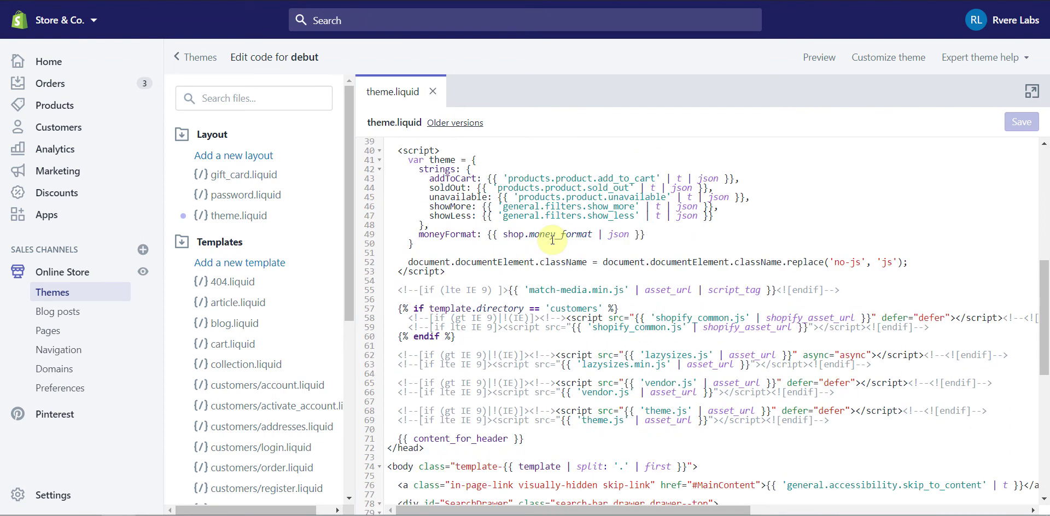
scroll(553, 241, "down", 2)
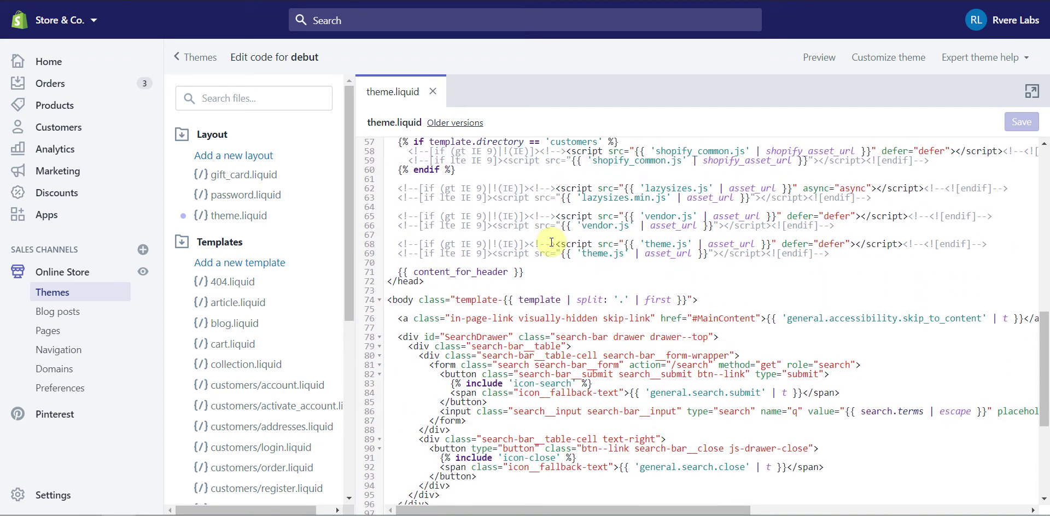
left_click(543, 271)
key("Return")
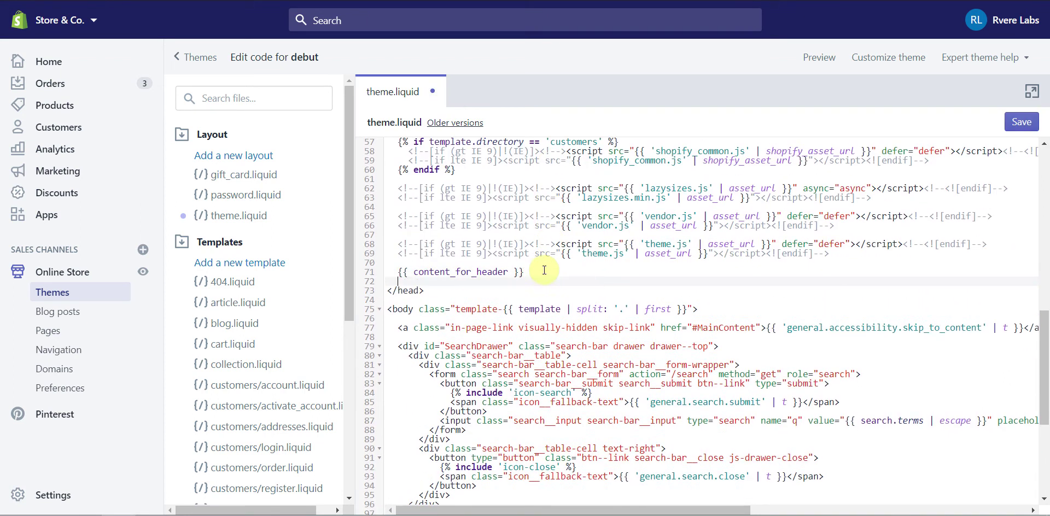
key("Return")
left_click_drag(428, 302, 394, 302)
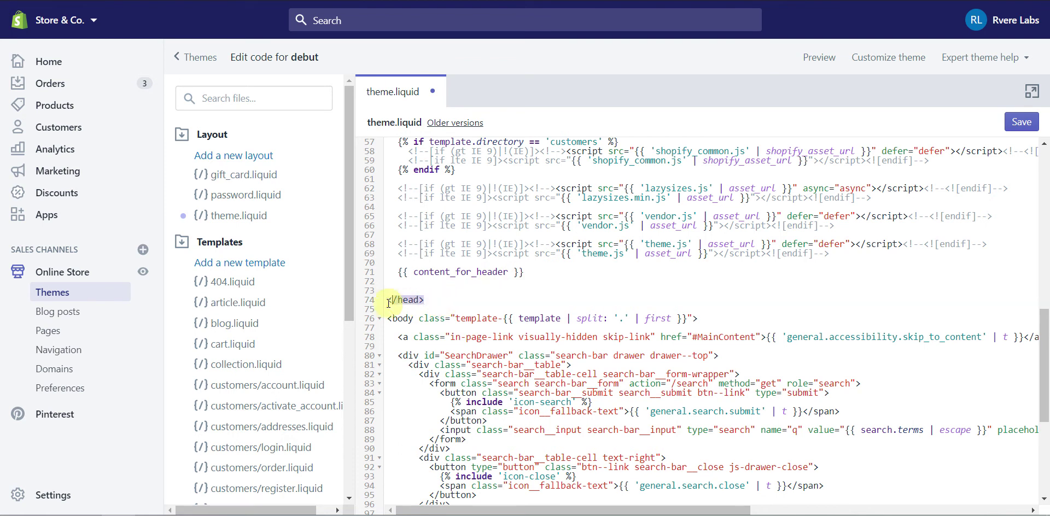
left_click(439, 281)
key("ctrl+v")
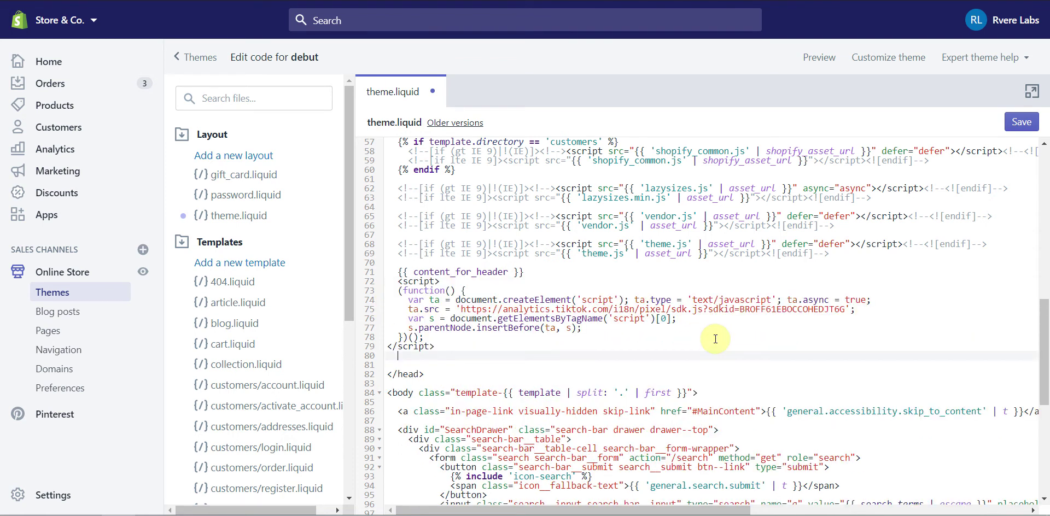
scroll(715, 339, "down", 1)
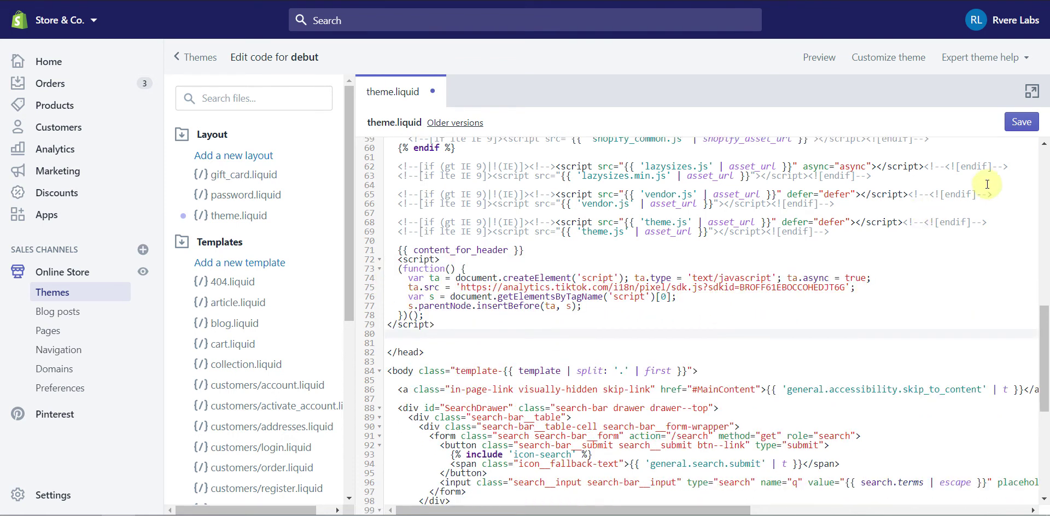
left_click(1022, 130)
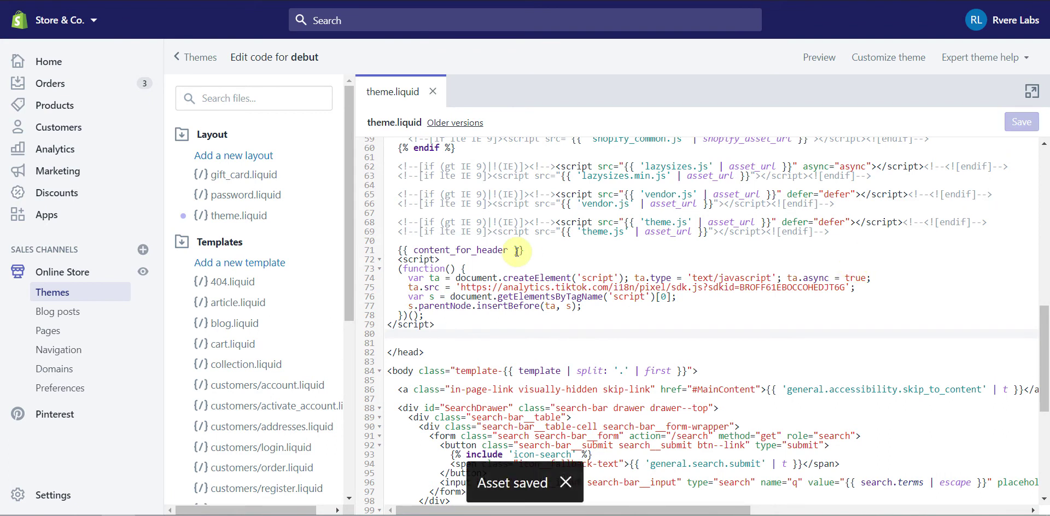
left_click(474, 325)
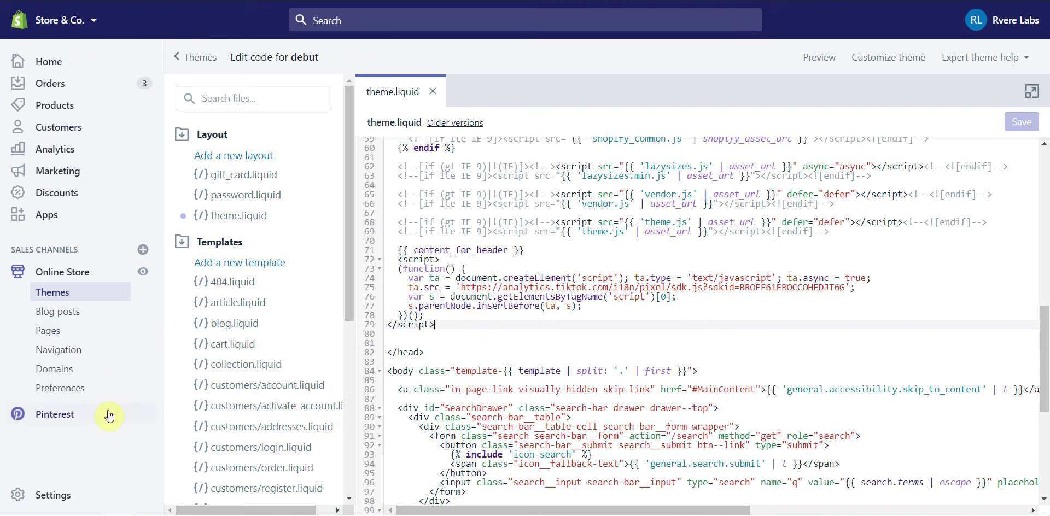
Add the pixel code below the Twitter tag in the checkout settings' additional scripts, and save the settings.
left_click(61, 496)
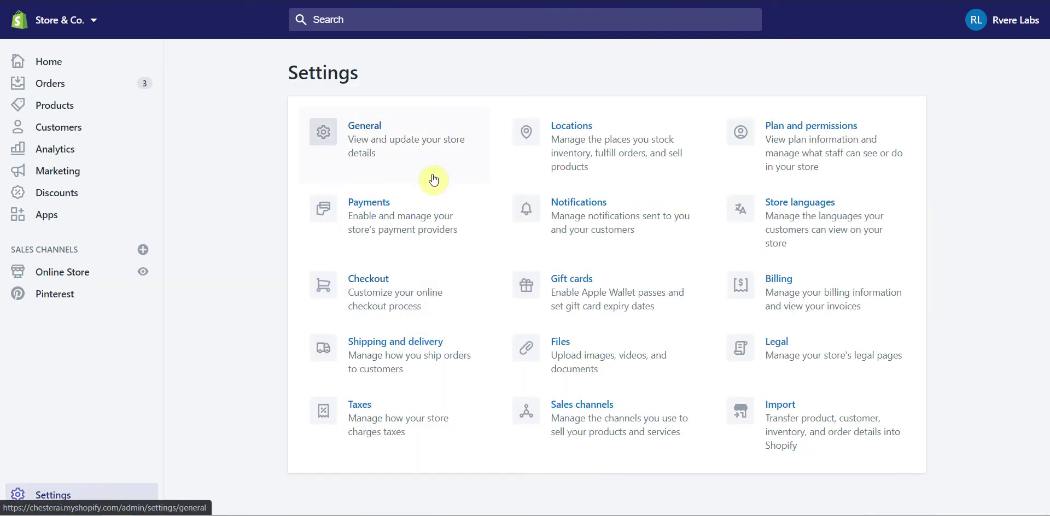
left_click(422, 277)
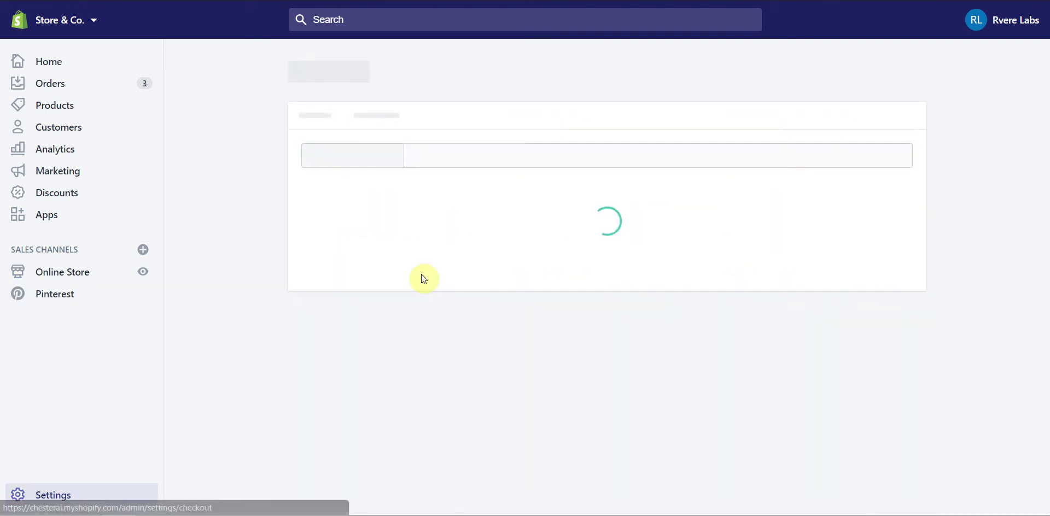
scroll(422, 275, "down", 20)
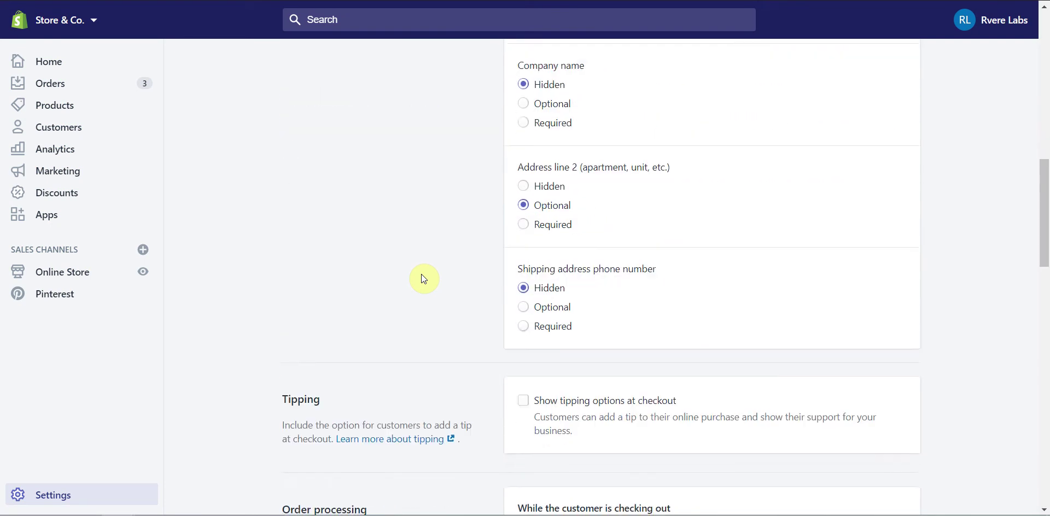
scroll(422, 274, "down", 4)
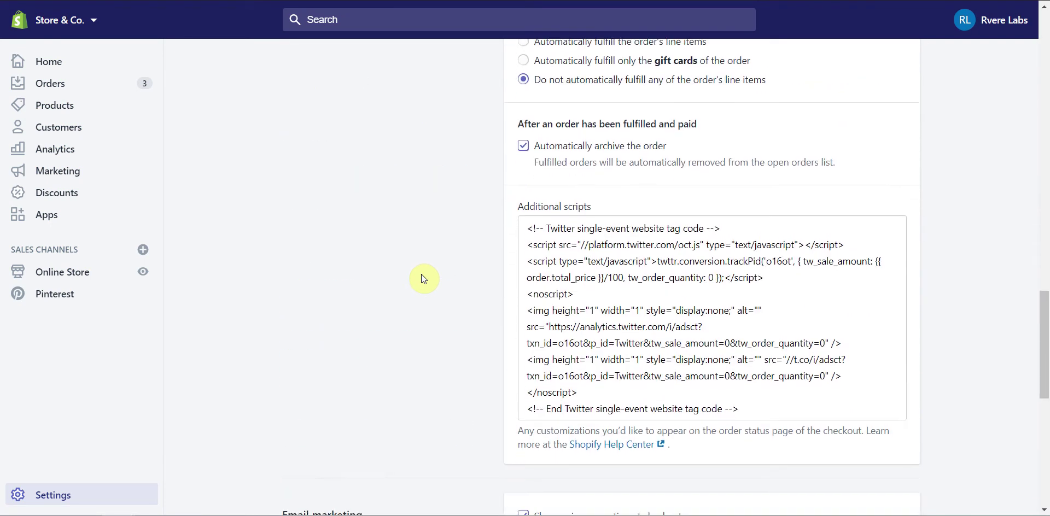
scroll(657, 273, "down", 1)
left_click(769, 318)
key("Return")
key("Return")
key("Return")
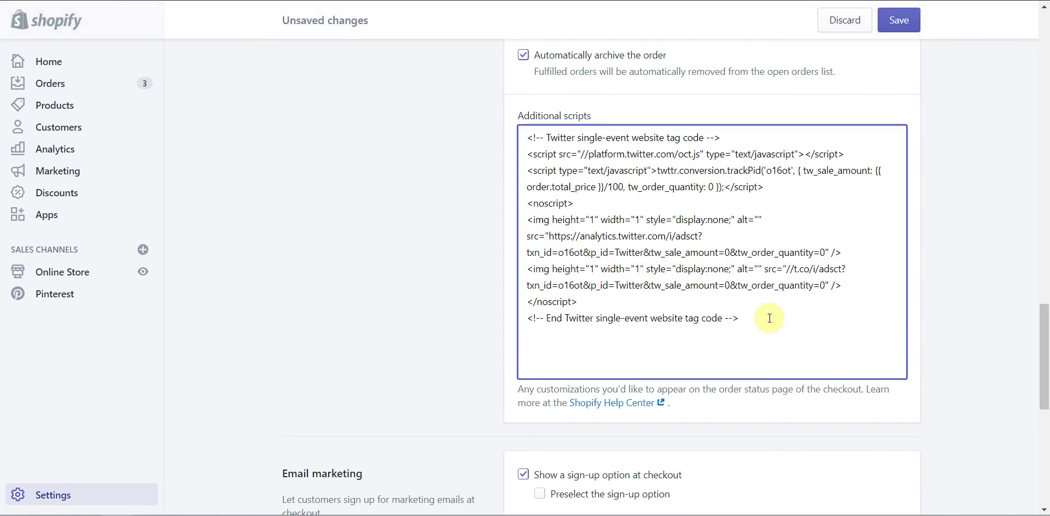
key("ctrl+v")
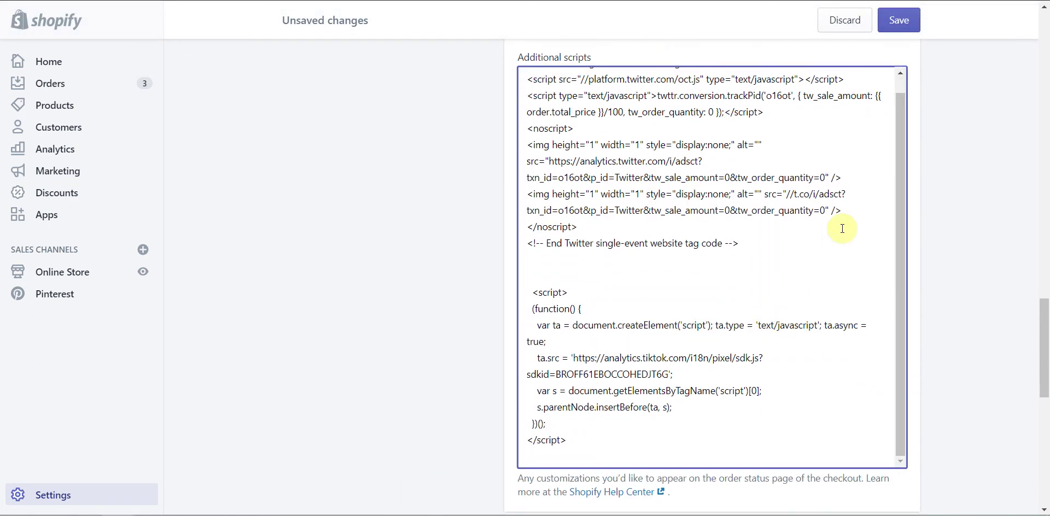
scroll(842, 229, "down", 1)
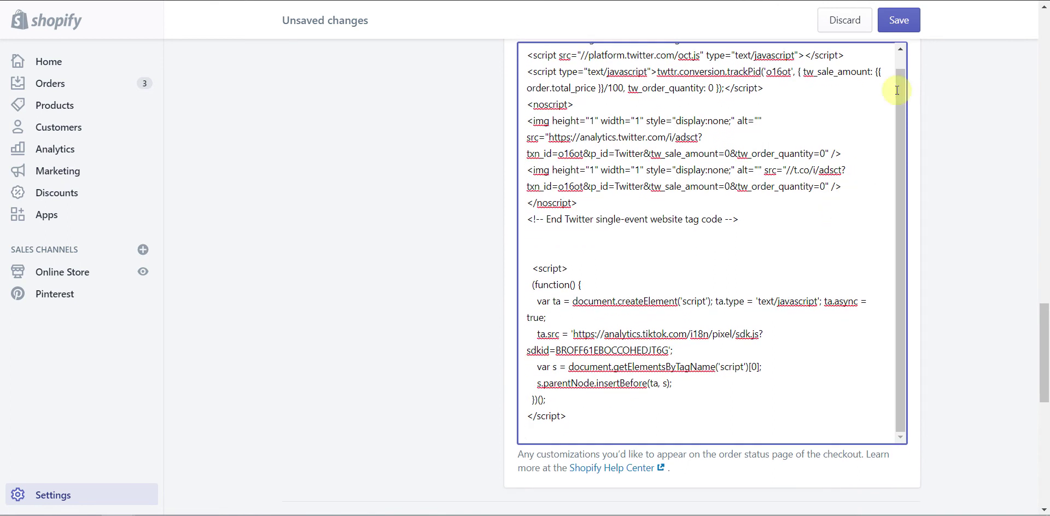
left_click(908, 24)
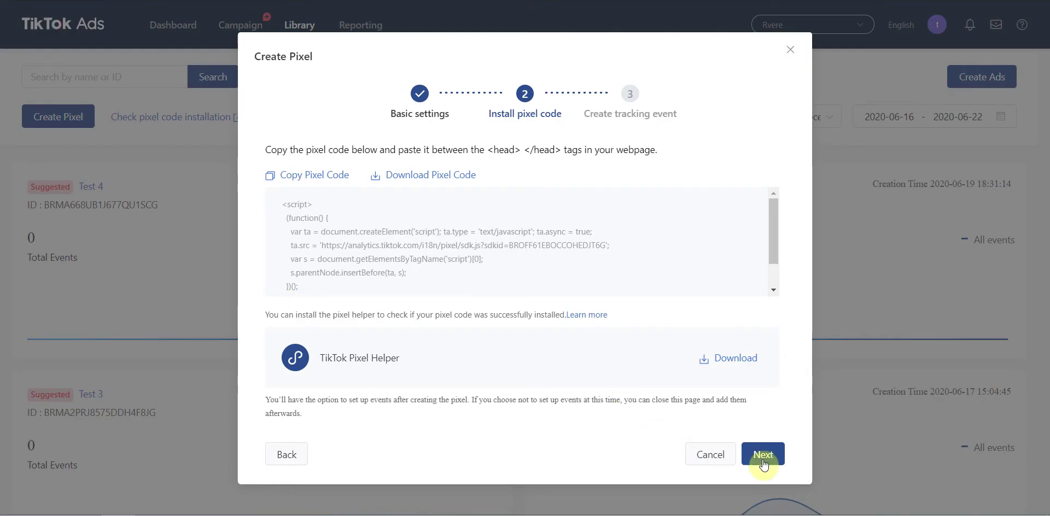
Switch back to TikTok Ads, choose E-Commerce Events for the pixel, and remove the Place an Order event.
left_click(763, 463)
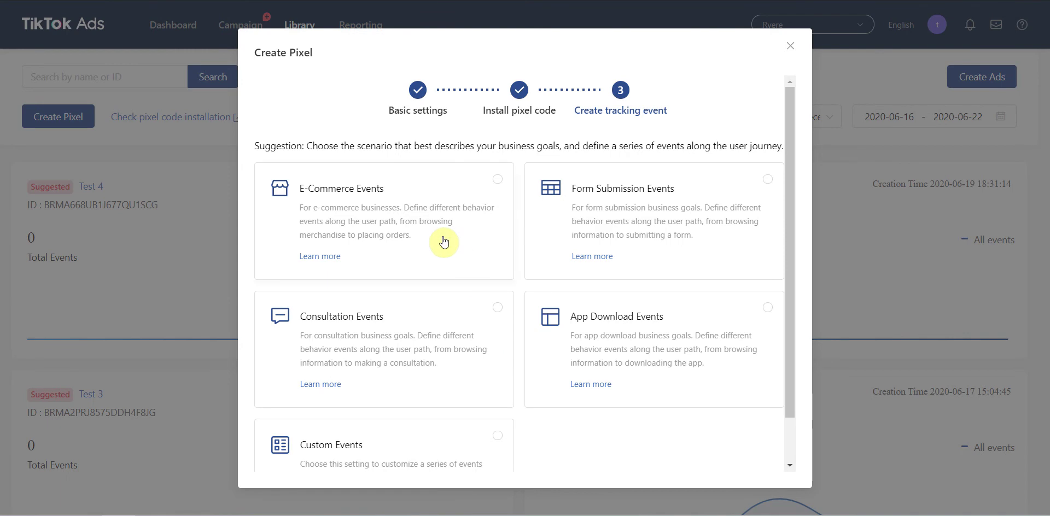
left_click(444, 242)
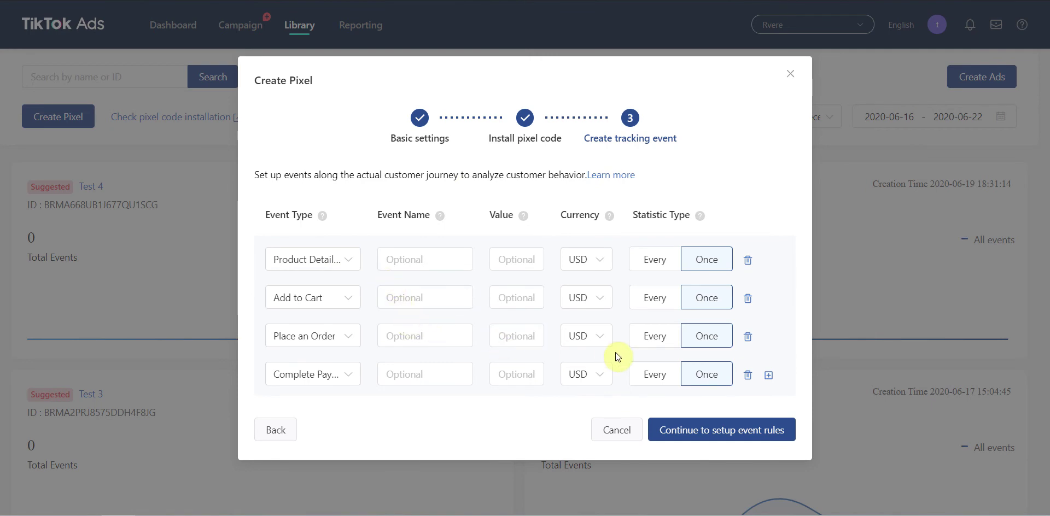
left_click(748, 336)
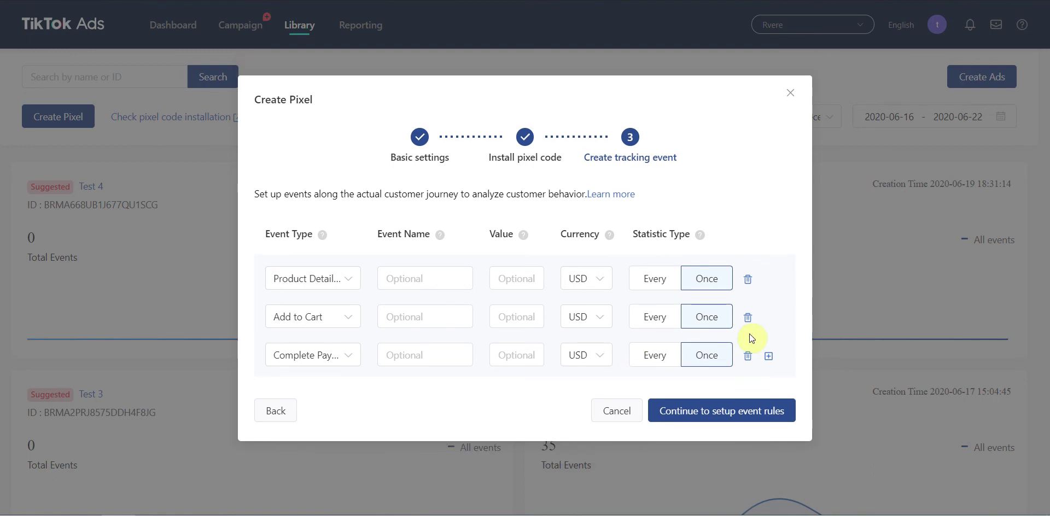
Continue to the event rules and choose Destination URL as the tracking method for Product Details Page Browse.
left_click(702, 417)
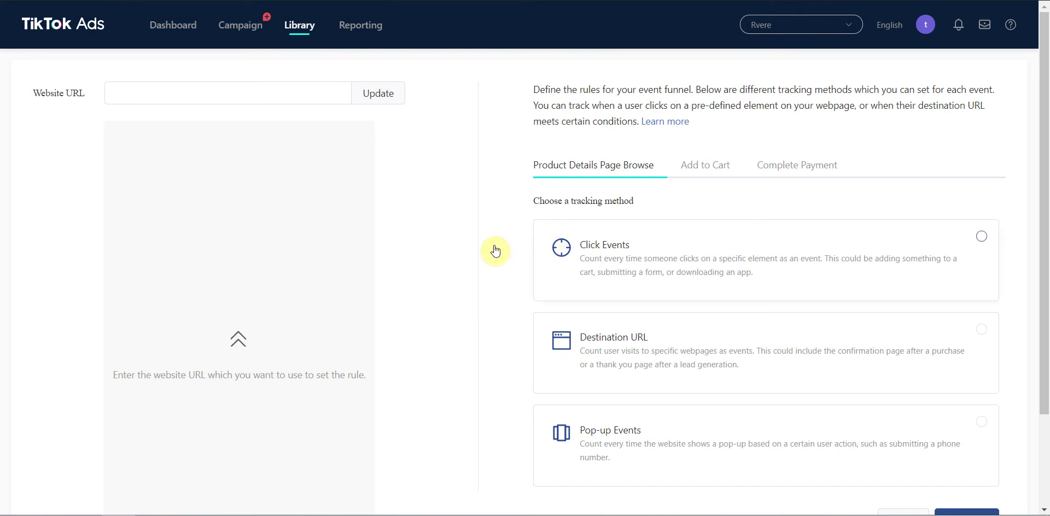
left_click(602, 365)
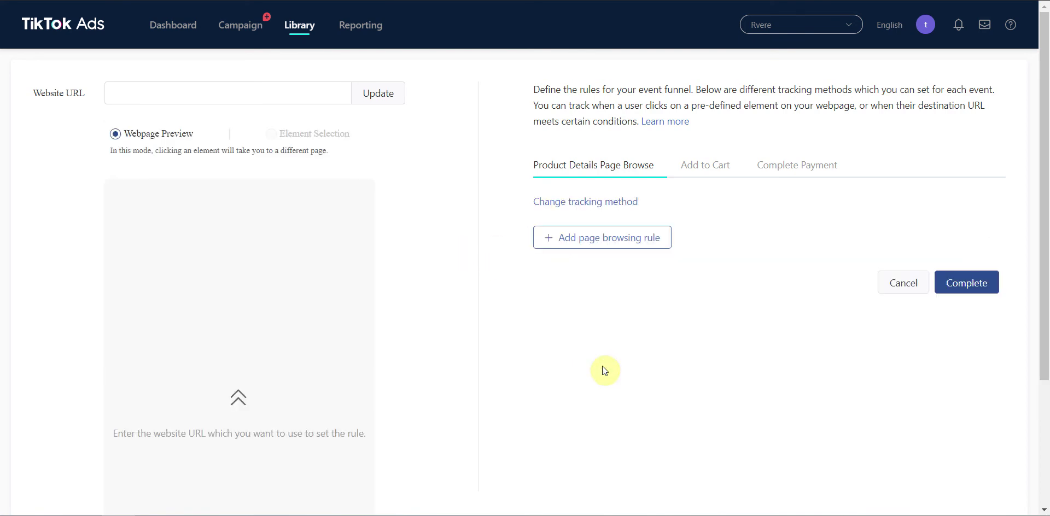
Add and save a Product Details Page Browse rule for page URLs containing /products/.
left_click(609, 247)
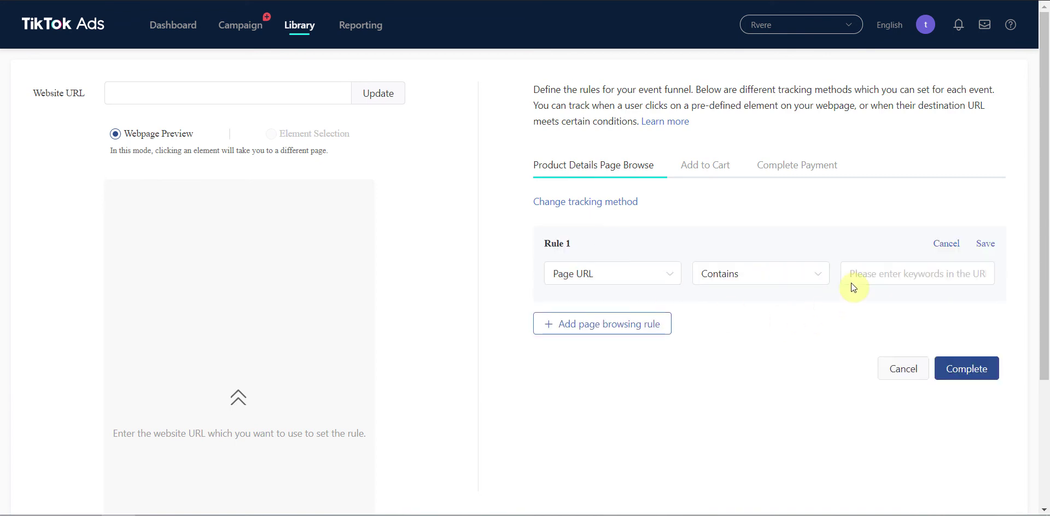
left_click(847, 273)
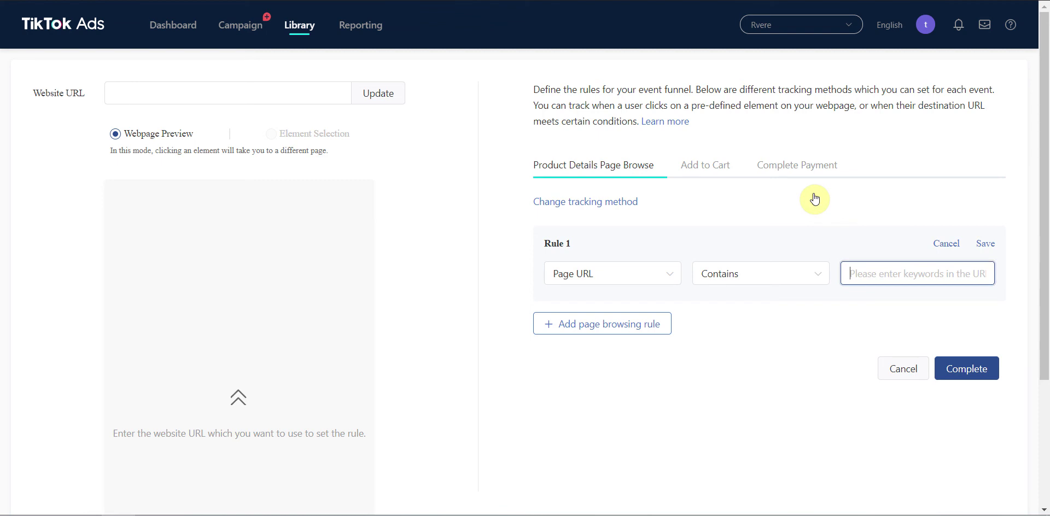
type("/produc")
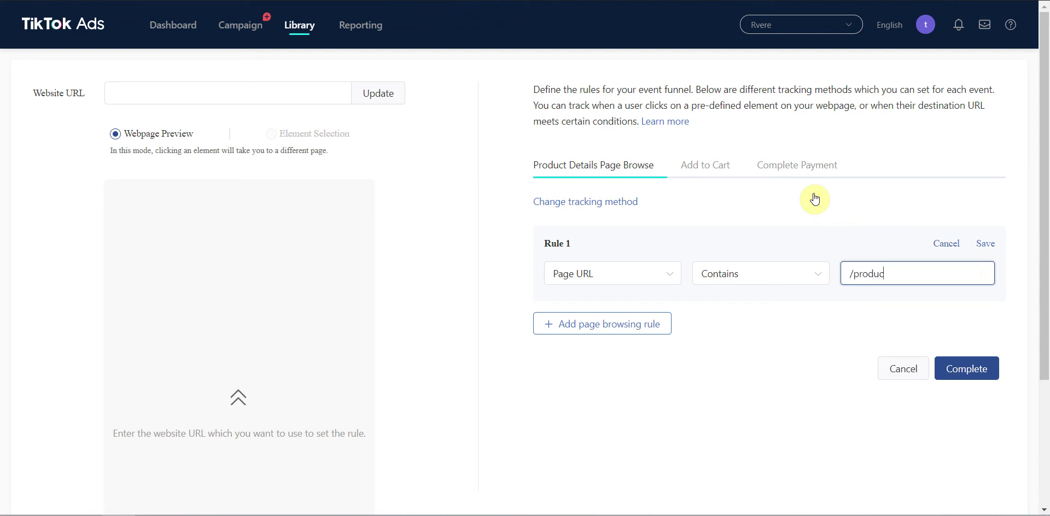
type("ts/")
left_click(994, 250)
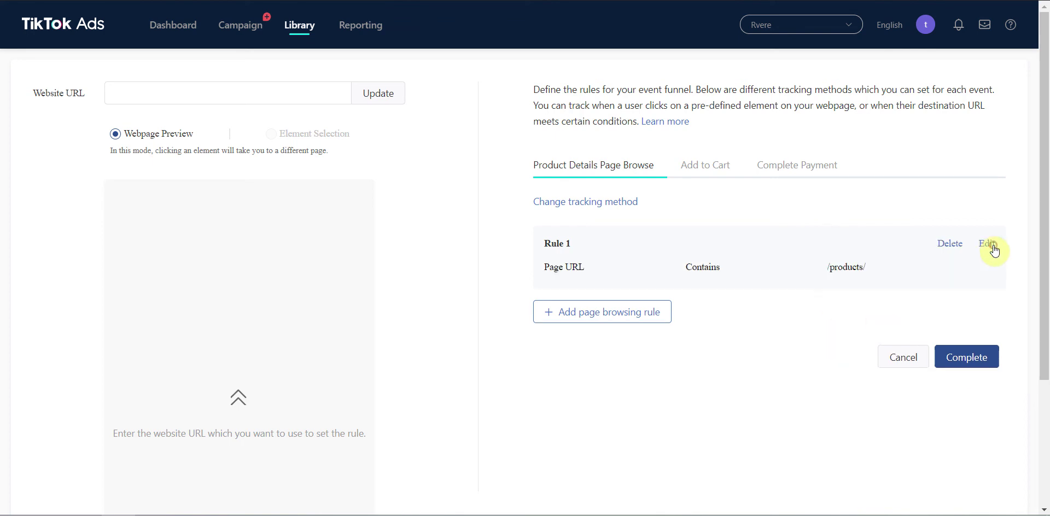
Open the Add to Cart event rules, switch to Shopify, and view the online store's catalog to find a product page URL.
left_click(701, 169)
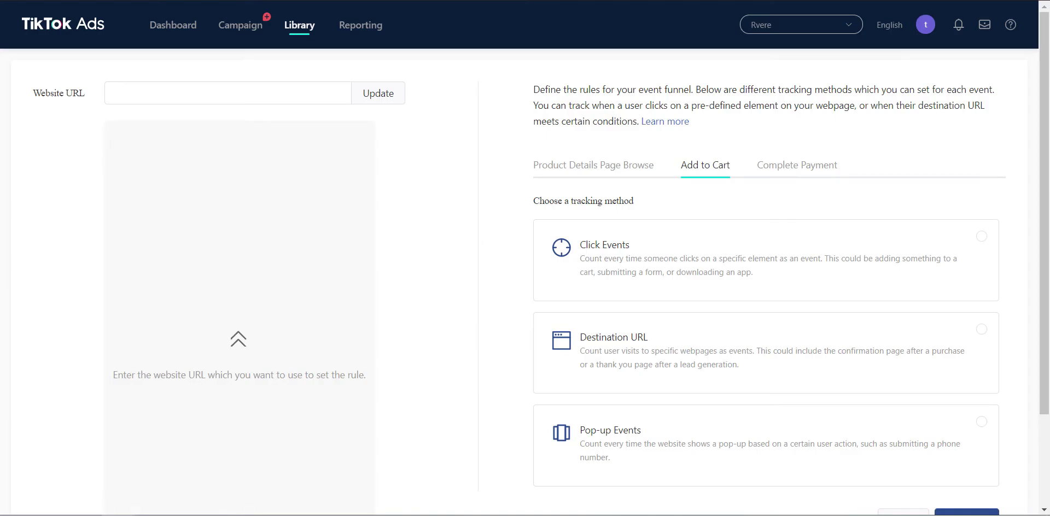
left_click(230, 1)
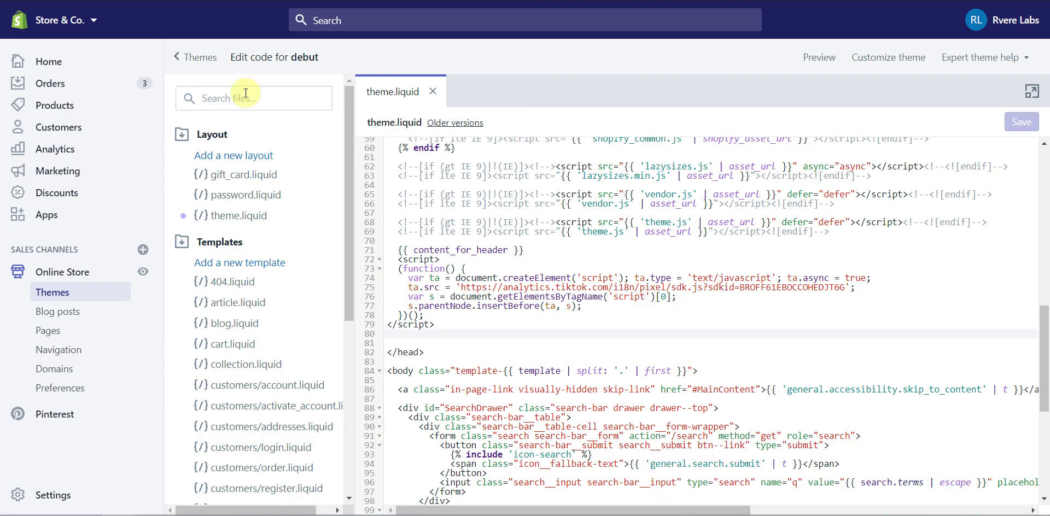
left_click(145, 275)
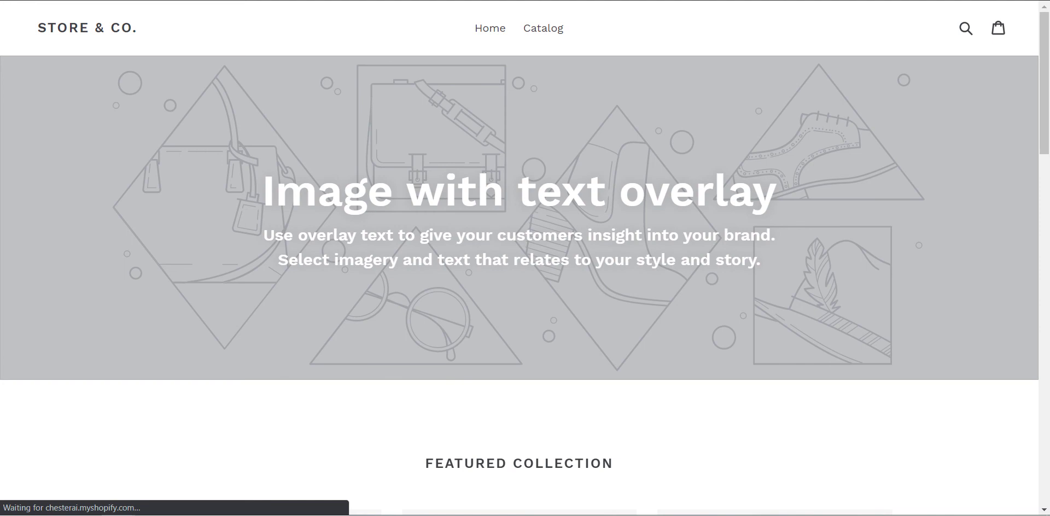
left_click(534, 28)
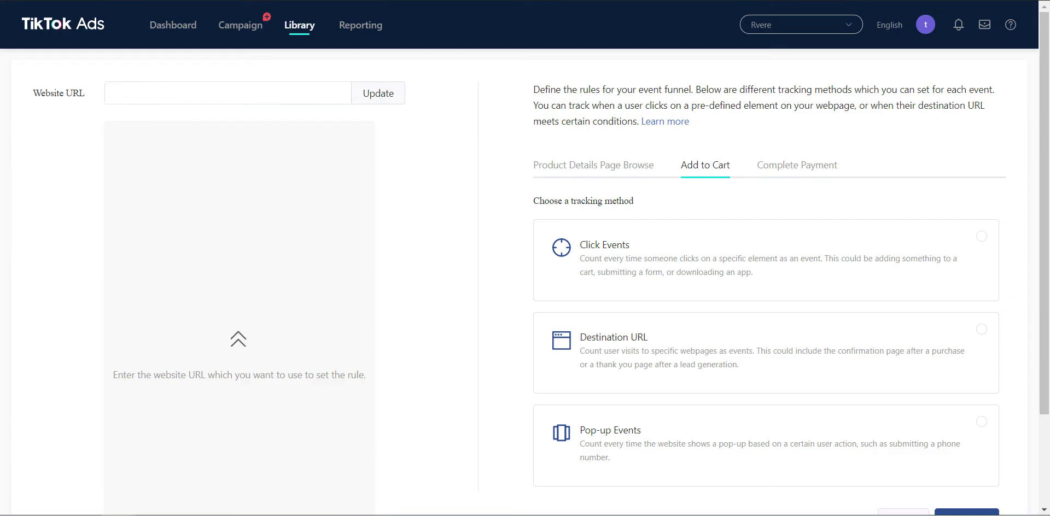
left_click(209, 92)
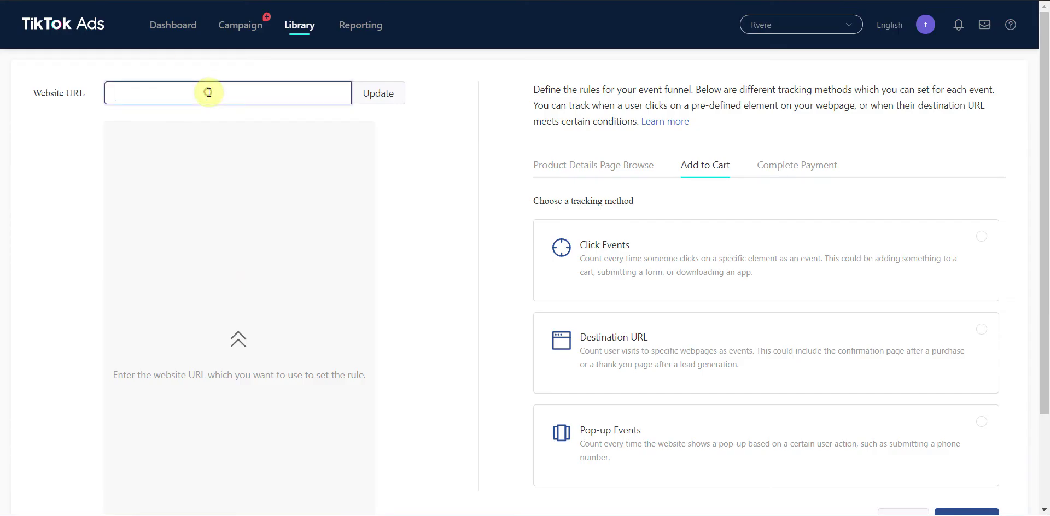
type("https://chesterai.myshopify.com/products/5-panel-hat")
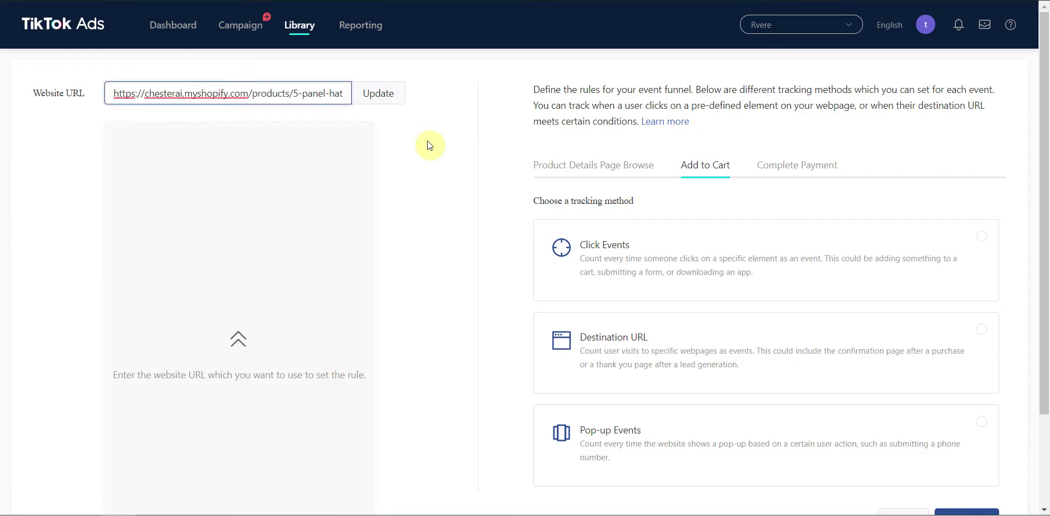
left_click(395, 98)
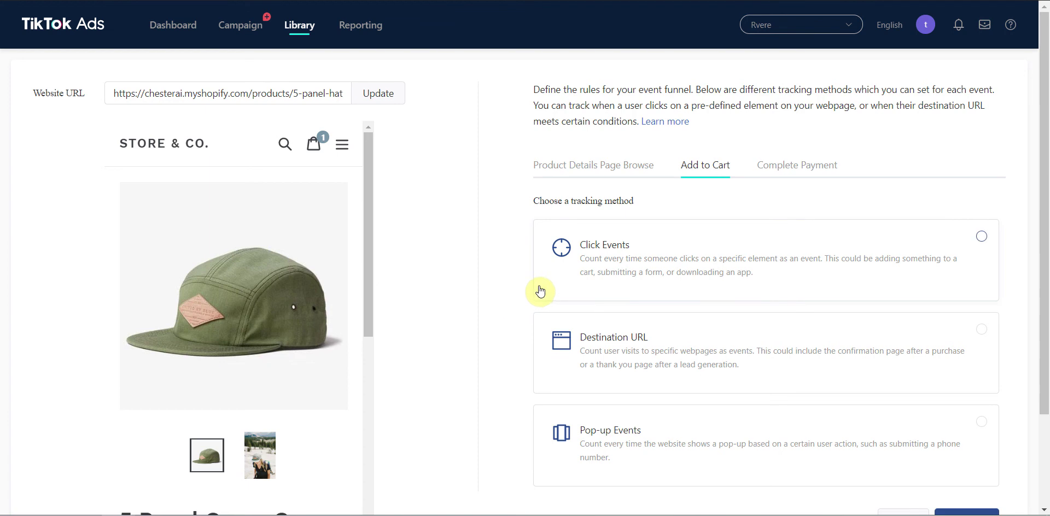
Choose Click Events as the Add to Cart tracking method and save the product page's Add to Cart button as the tracked element.
left_click(603, 265)
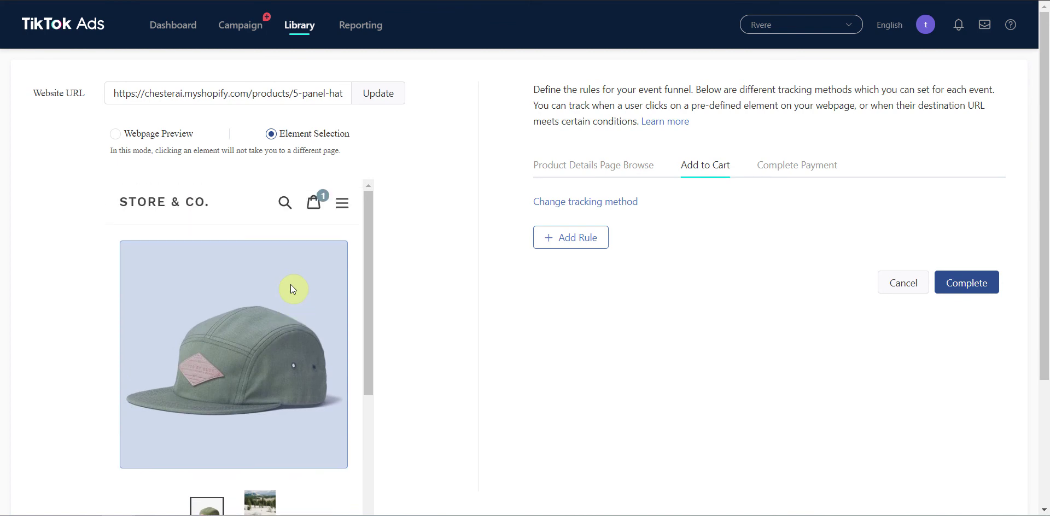
scroll(291, 284, "down", 6)
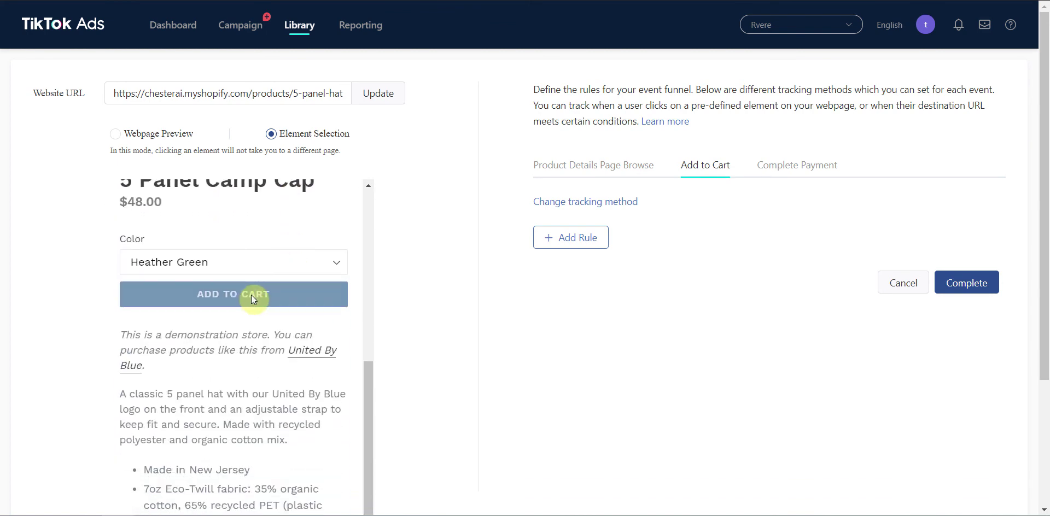
left_click(251, 294)
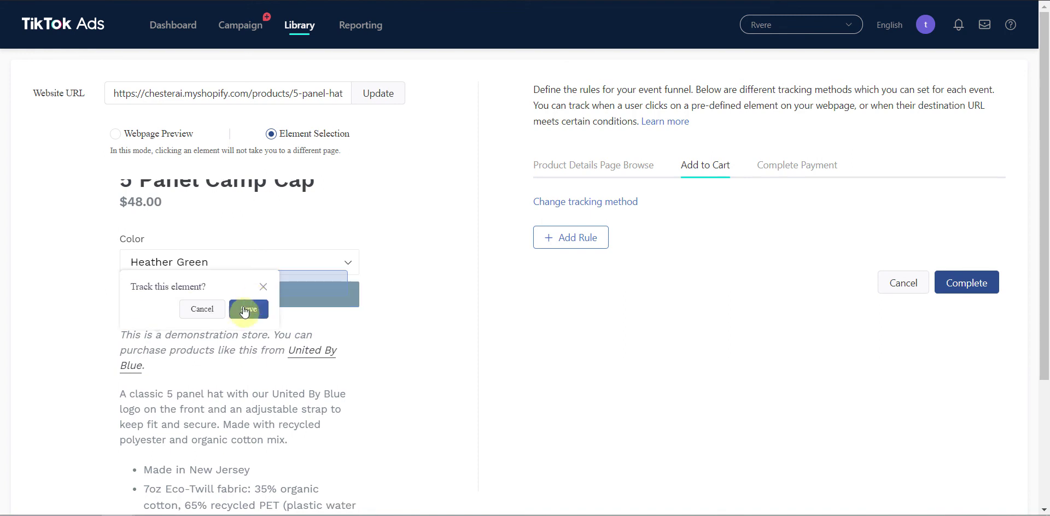
left_click(247, 309)
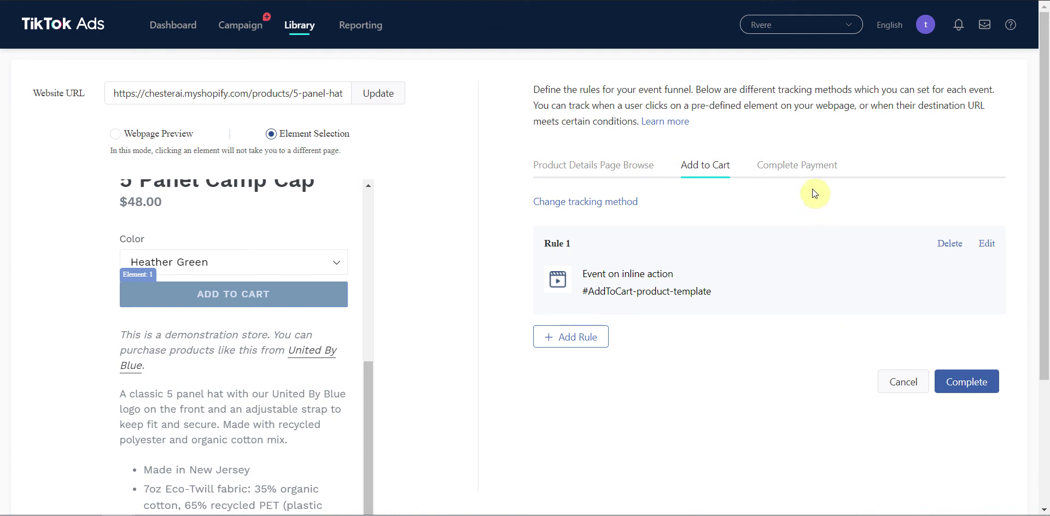
Choose Destination URL as the tracking method for the Complete Payment event.
left_click(817, 173)
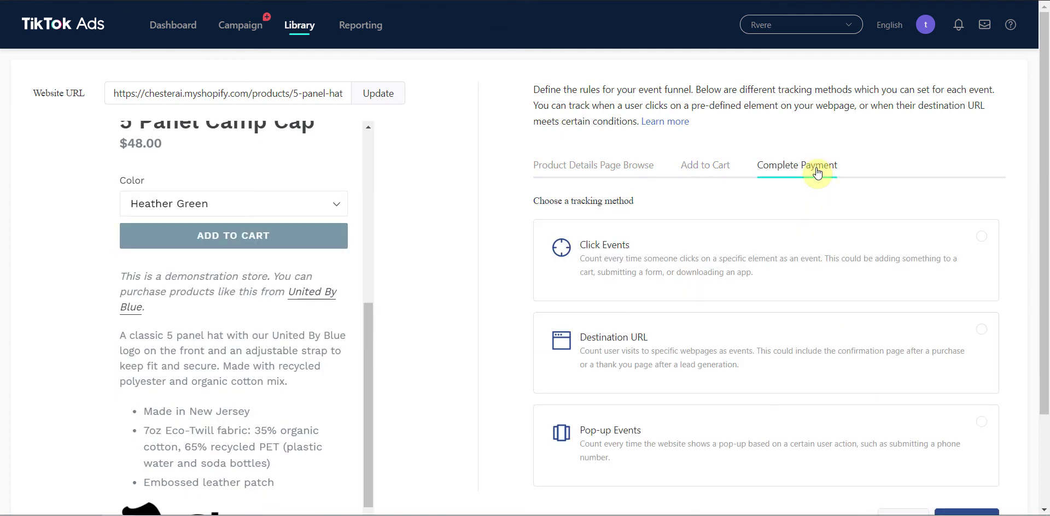
scroll(614, 333, "down", 1)
left_click(615, 335)
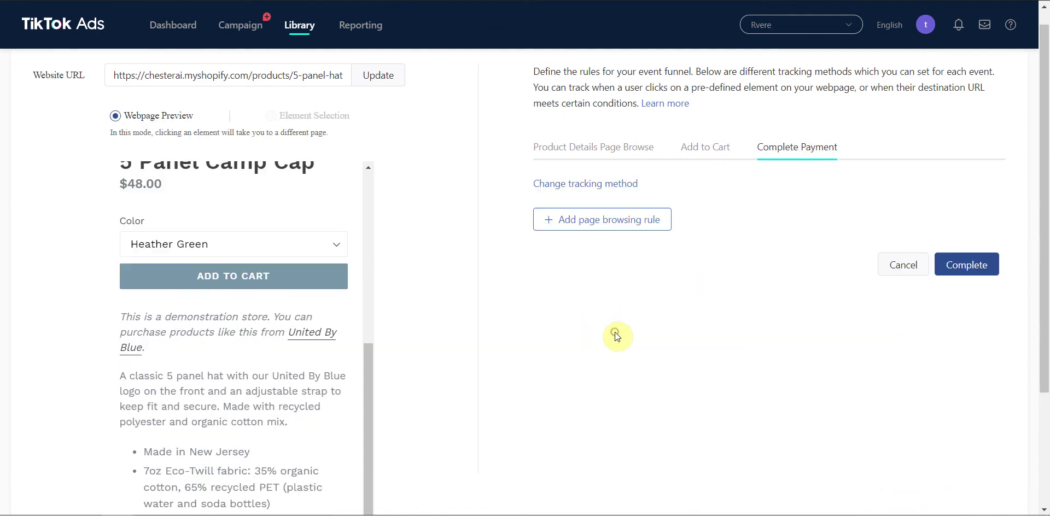
scroll(615, 333, "down", 1)
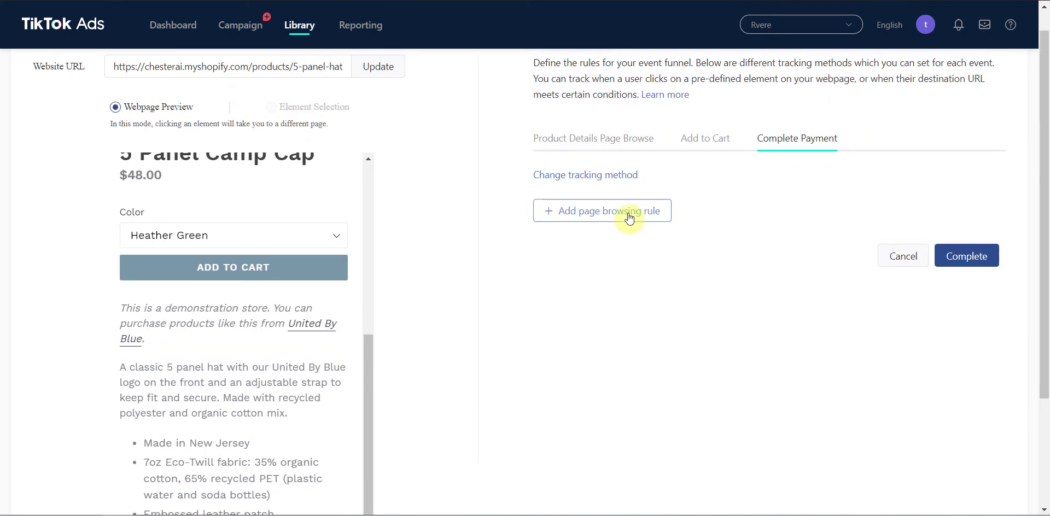
Save a Complete Payment rule for page URLs containing /thank_you, and complete the event setup.
left_click(629, 219)
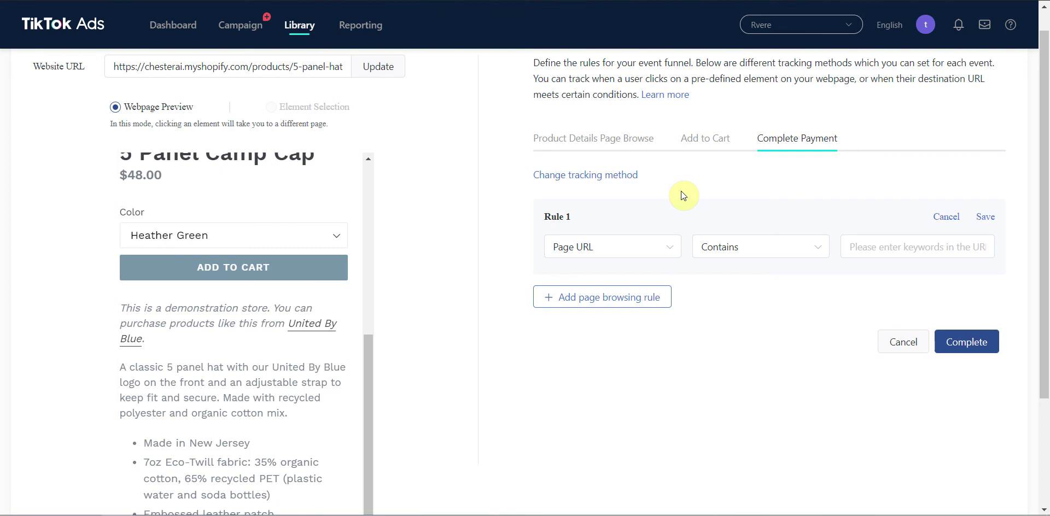
left_click(864, 247)
type("/thank_you")
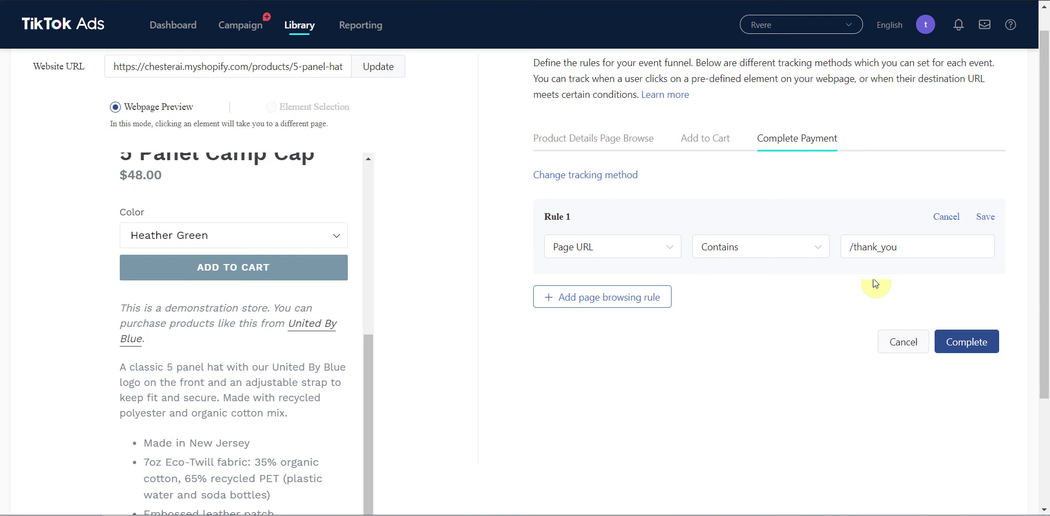
left_click(985, 216)
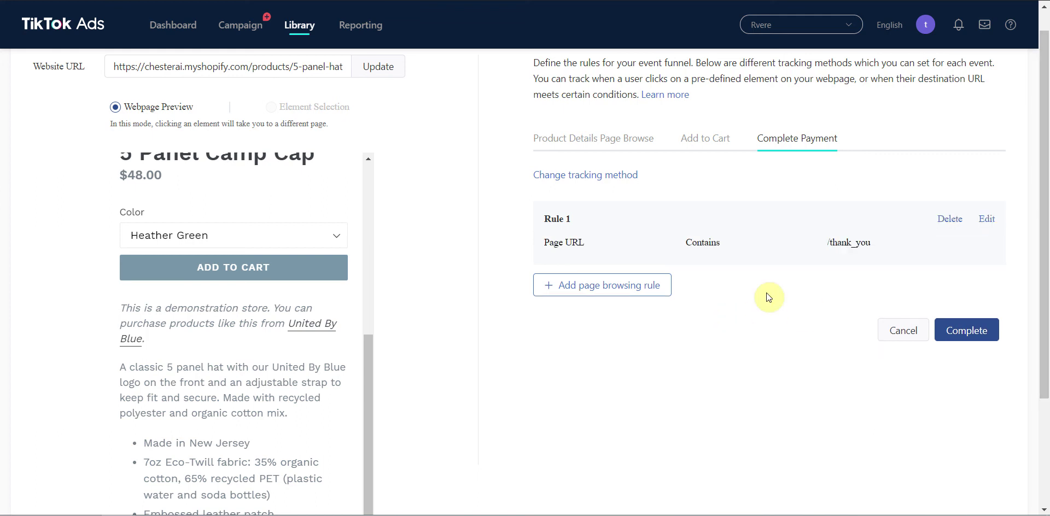
left_click(984, 333)
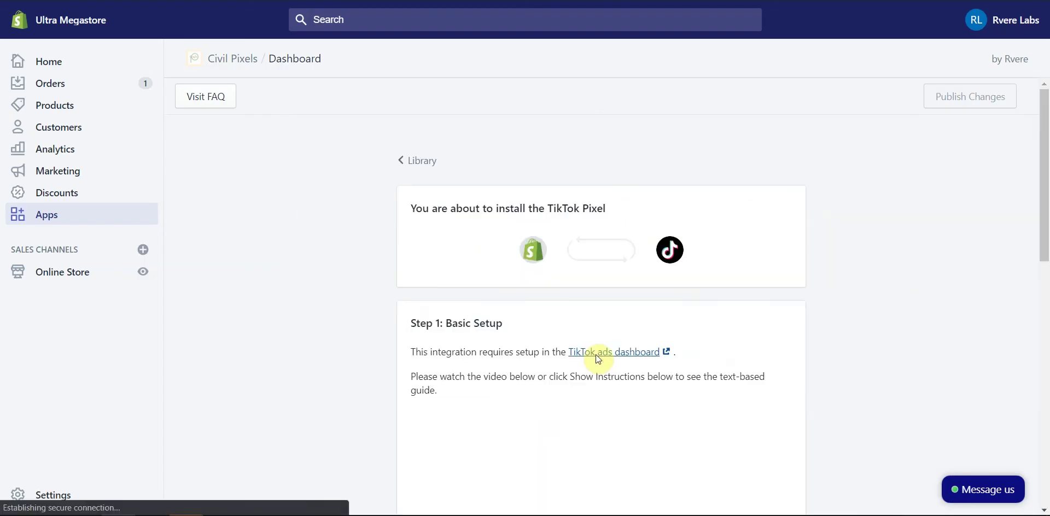
Go from the Civil Pixels app to the TikTok ads dashboard and start creating a pixel named Civil Pixels 1.
scroll(510, 221, "down", 5)
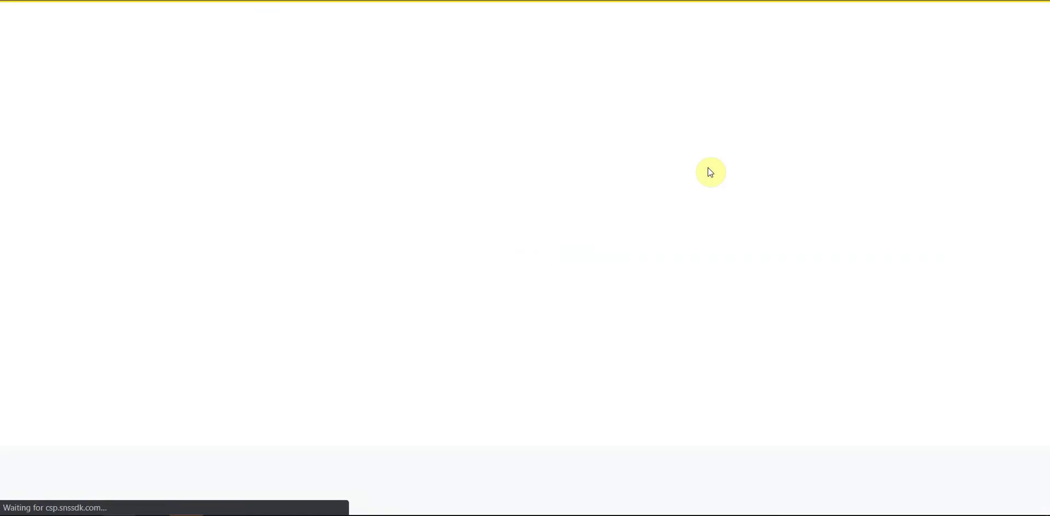
mouse_move(327, 25)
left_click(311, 62)
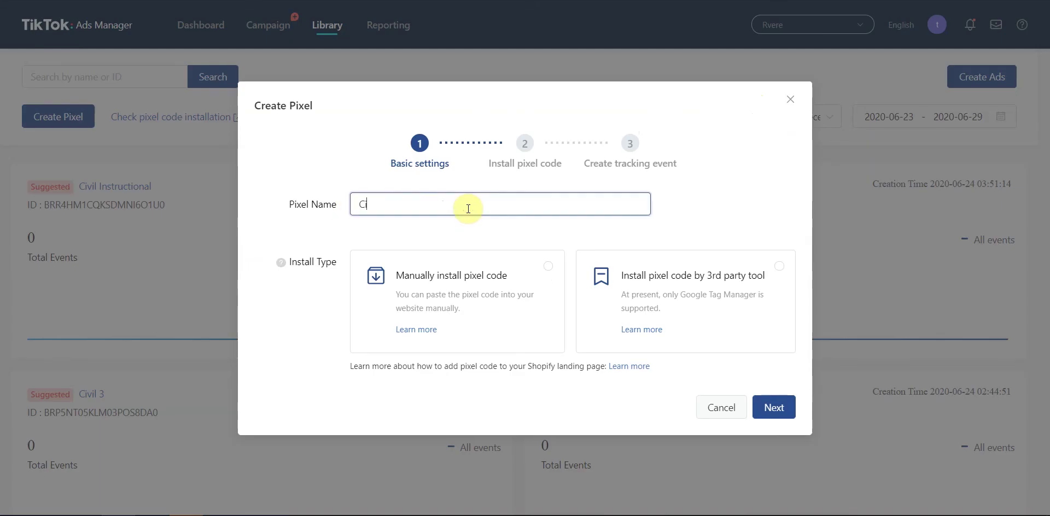
type("ivil Pixels 1")
left_click(763, 455)
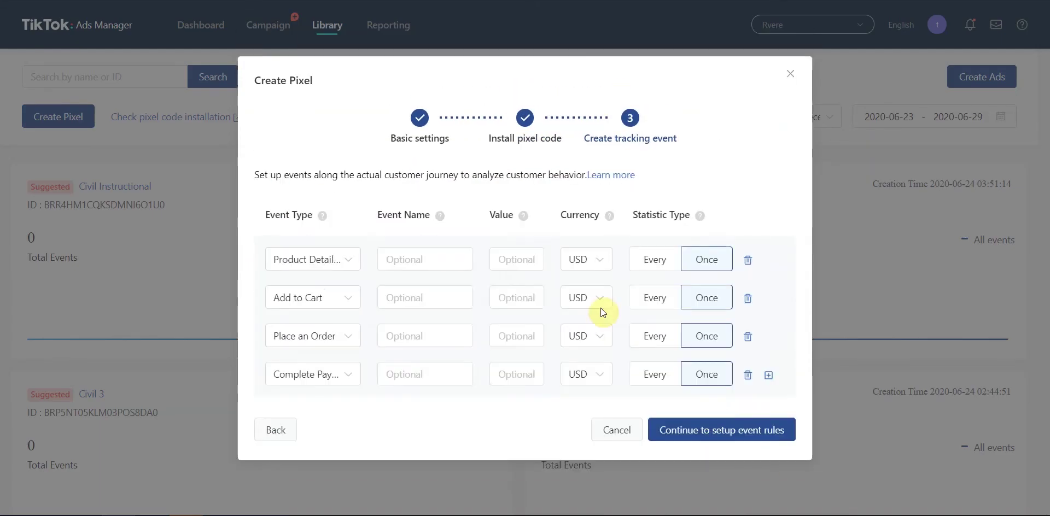
Continue to the event rules and save a Product Details Page Browse rule with the value .civilpixels-placeholder.
left_click(706, 428)
left_click(660, 246)
left_click(716, 273)
type(".civilpixels-placeholder")
left_click(985, 244)
Save an Add to Cart rule with the value .civilpixels-placeholder.
left_click(705, 170)
type(".civilpixels-placeholder")
left_click(987, 244)
Save a rule with the value .civilpixels-placeholder for the Complete Payment event.
left_click(788, 164)
left_click(886, 165)
left_click(729, 237)
type(".civilpixels-placeholder")
left_click(986, 243)
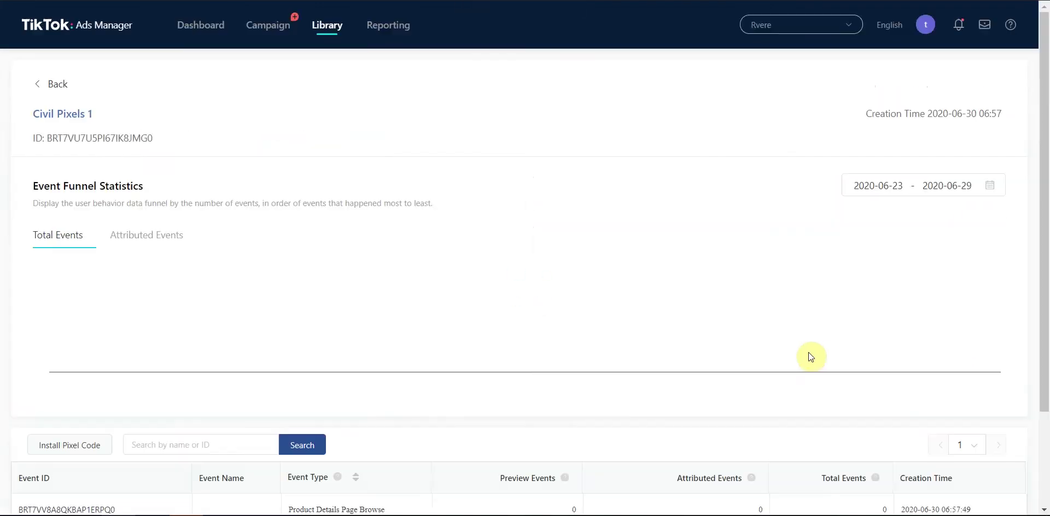